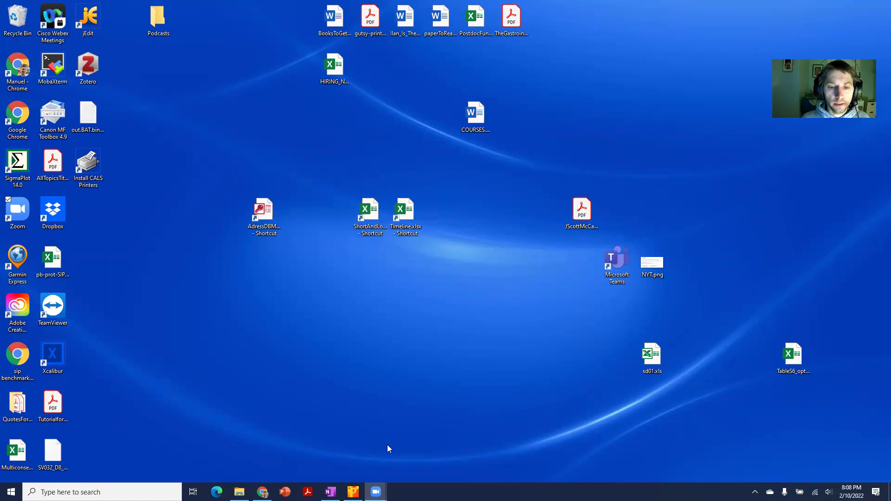
Restore the SV032_D8_NSAF Perseus window from the taskbar to full screen.
{"action": "mouse_move", "coordinate": [352, 492]}
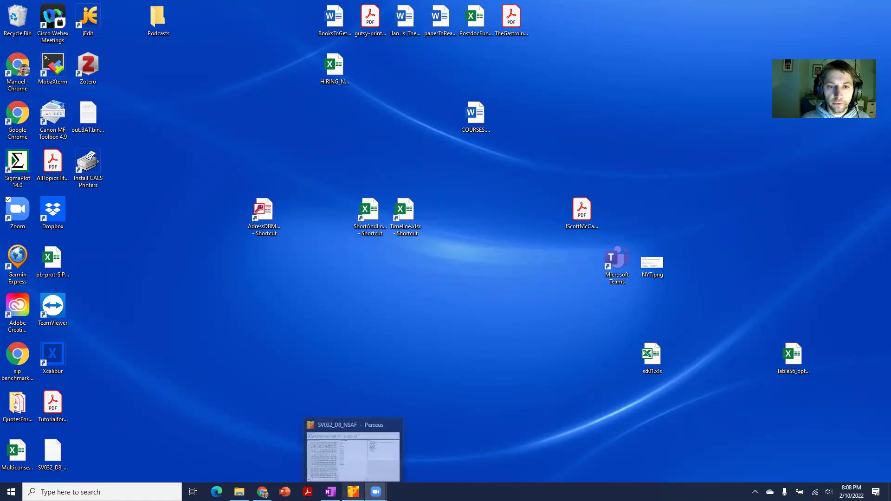
{"action": "left_click", "coordinate": [342, 460]}
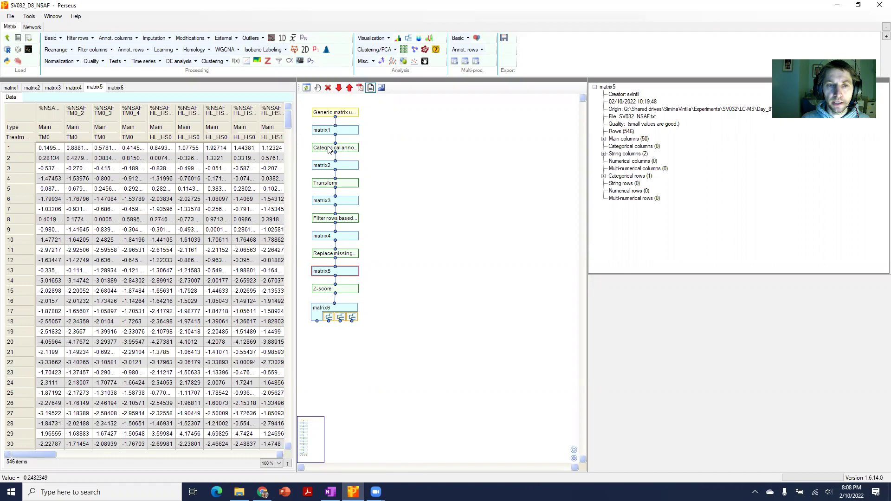
Open the Two-sample tests settings for matrix5 from the Tests menu.
{"action": "left_click", "coordinate": [115, 66]}
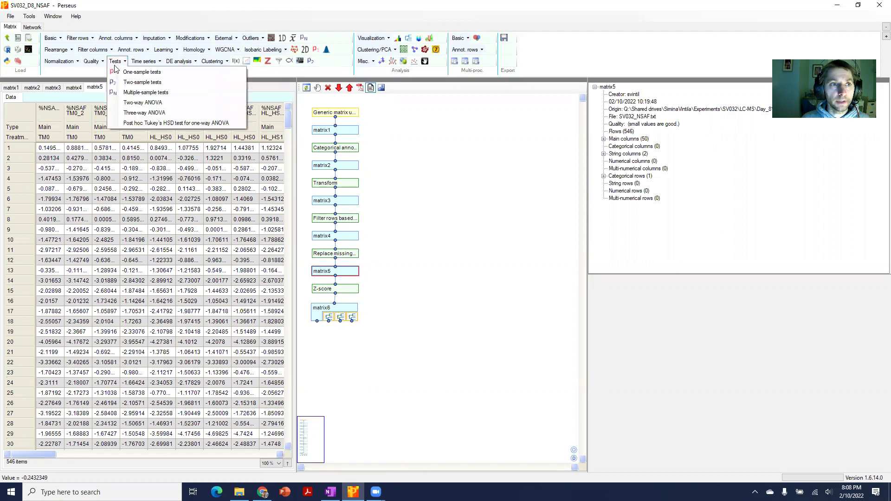
{"action": "left_click", "coordinate": [139, 83]}
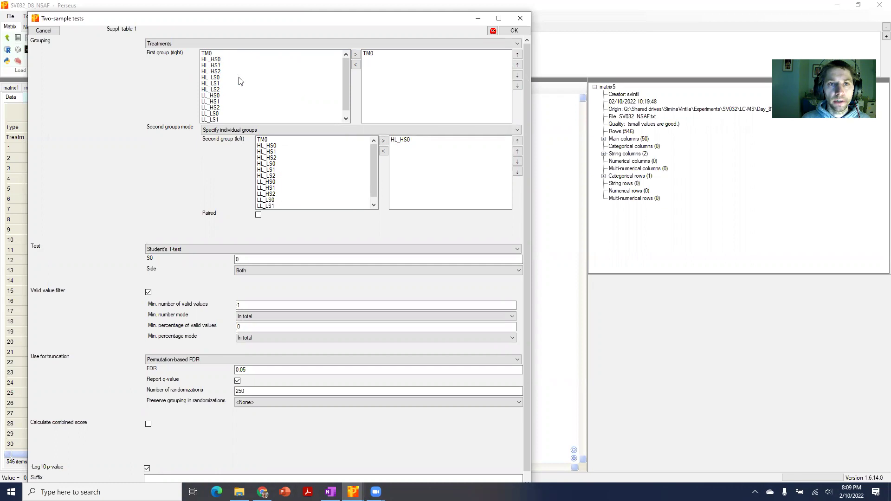
Add comparisons of TM0 versus HL_HS1 and TM0 versus HL_HS2.
{"action": "left_click", "coordinate": [214, 54]}
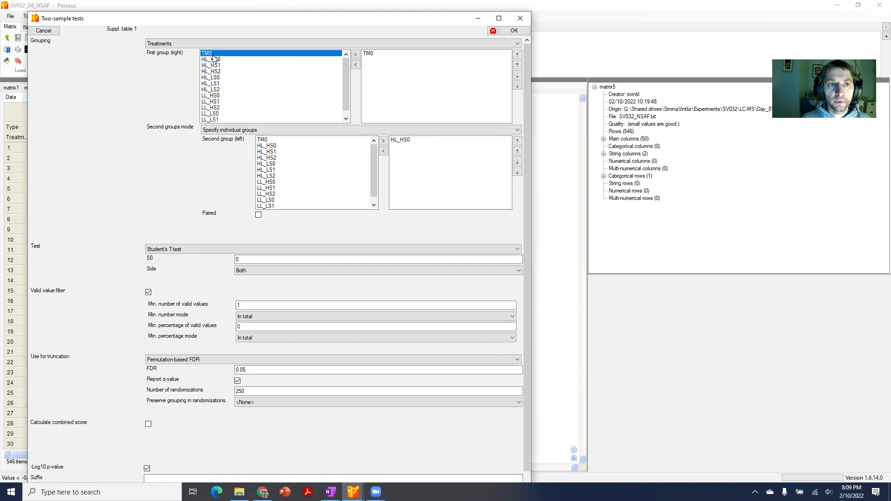
{"action": "left_click", "coordinate": [355, 54]}
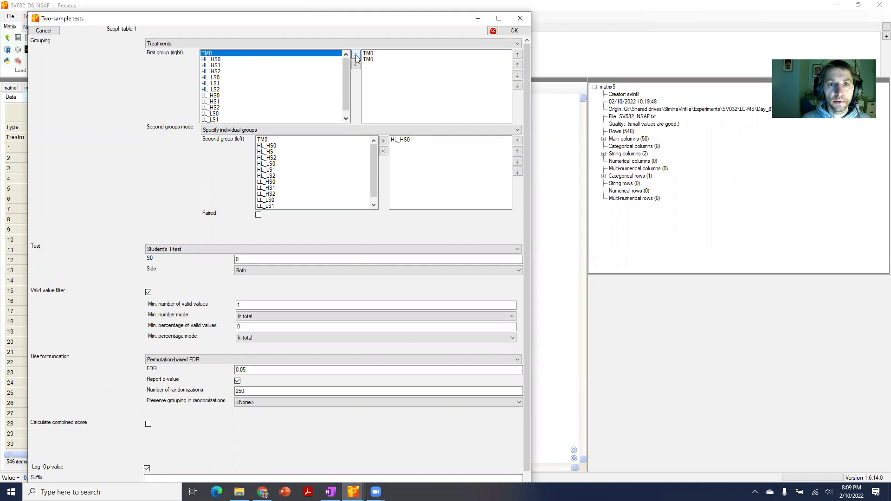
{"action": "left_click", "coordinate": [272, 153]}
{"action": "left_click", "coordinate": [384, 140]}
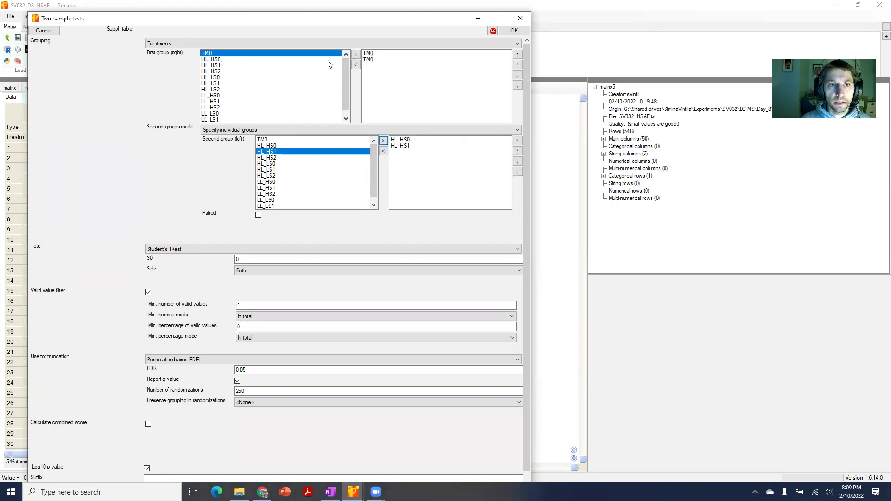
{"action": "left_click", "coordinate": [355, 55]}
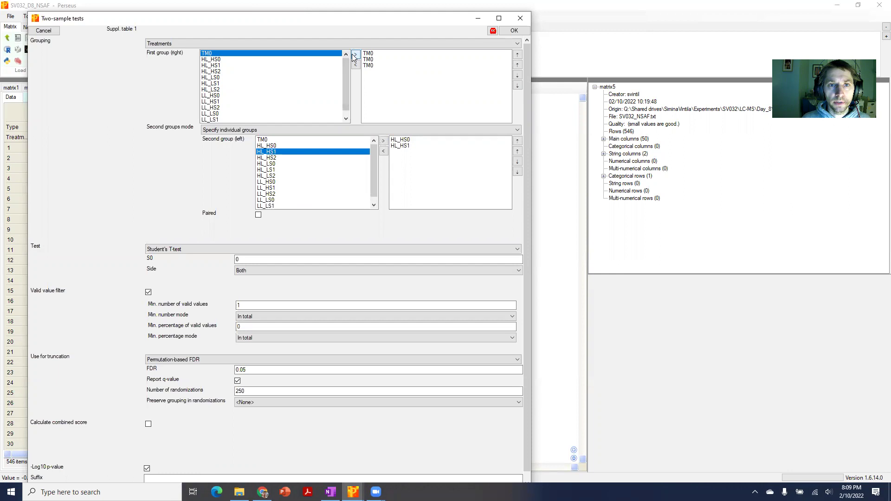
{"action": "left_click", "coordinate": [277, 158]}
{"action": "left_click", "coordinate": [383, 141]}
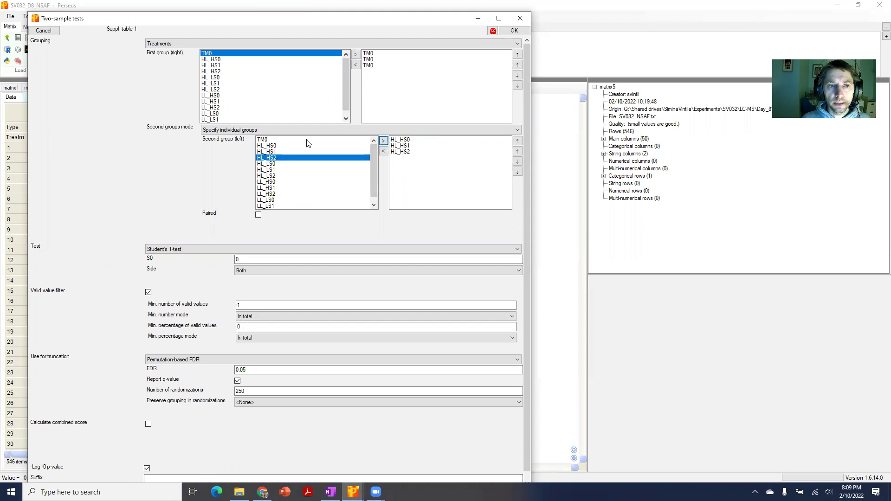
Add comparisons of TM0 versus HL_LS0 and TM0 versus HL_LS1.
{"action": "left_click", "coordinate": [356, 55]}
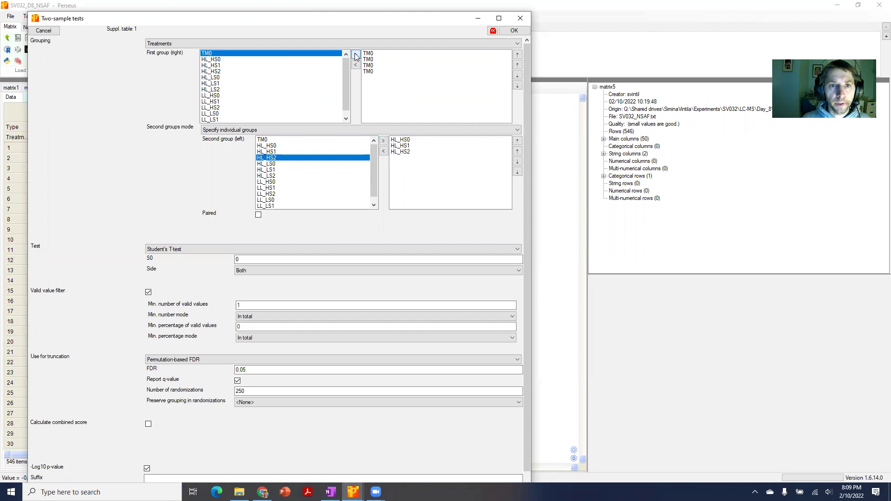
{"action": "left_click", "coordinate": [273, 164]}
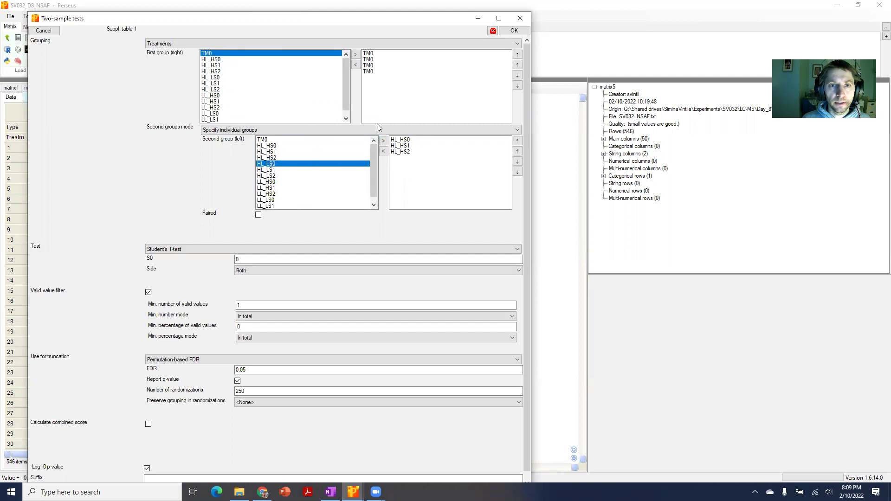
{"action": "left_click", "coordinate": [384, 141]}
{"action": "left_click", "coordinate": [356, 55]}
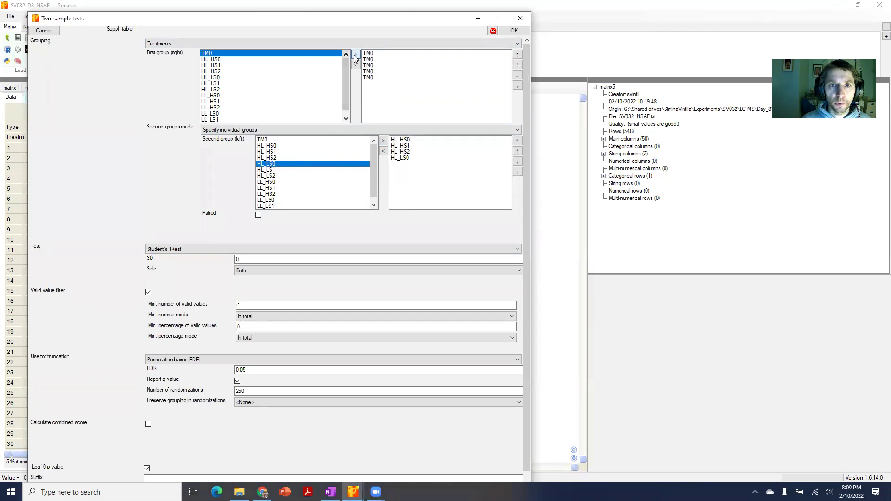
{"action": "left_click", "coordinate": [274, 170]}
{"action": "left_click", "coordinate": [383, 141]}
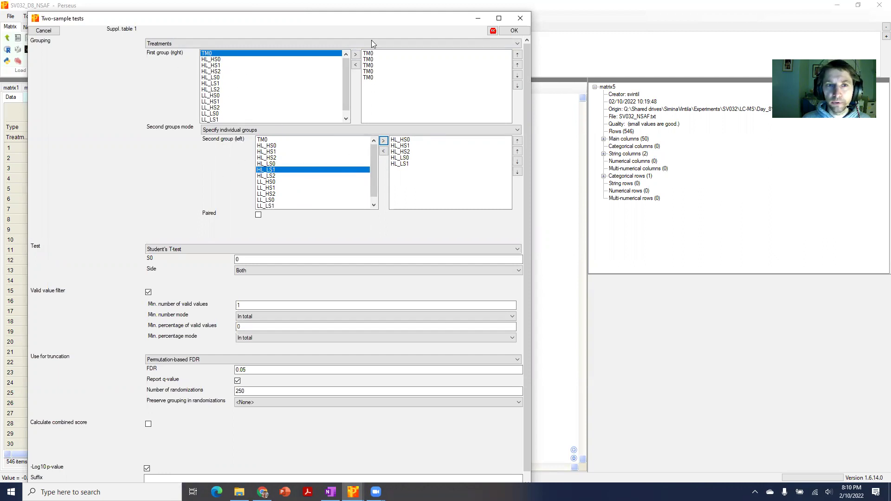
{"action": "scroll", "coordinate": [252, 94], "scroll_direction": "down", "scroll_amount": 1}
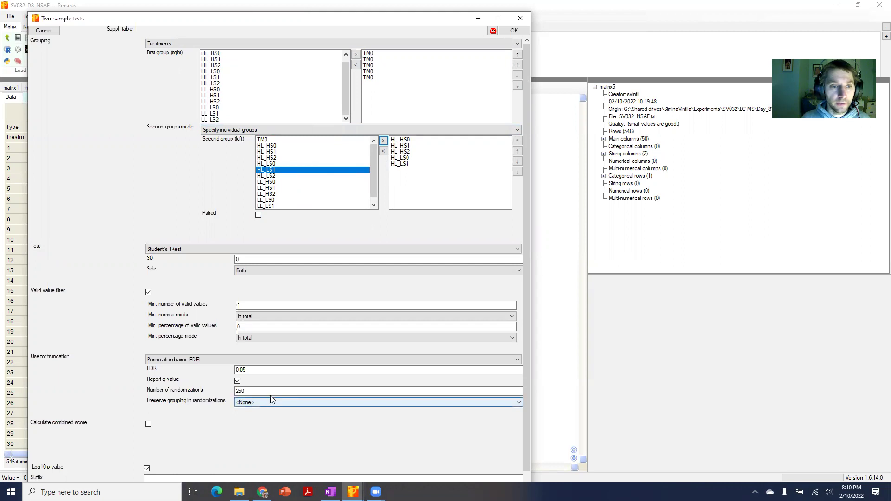
Keep Student's T-test as the test, set S0 to 1, and leave Side on Both.
{"action": "left_click", "coordinate": [426, 249]}
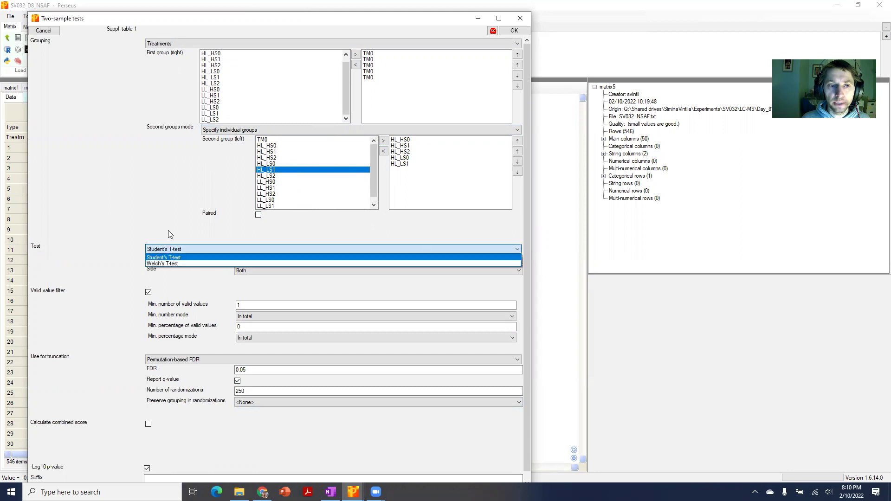
{"action": "left_click", "coordinate": [170, 207]}
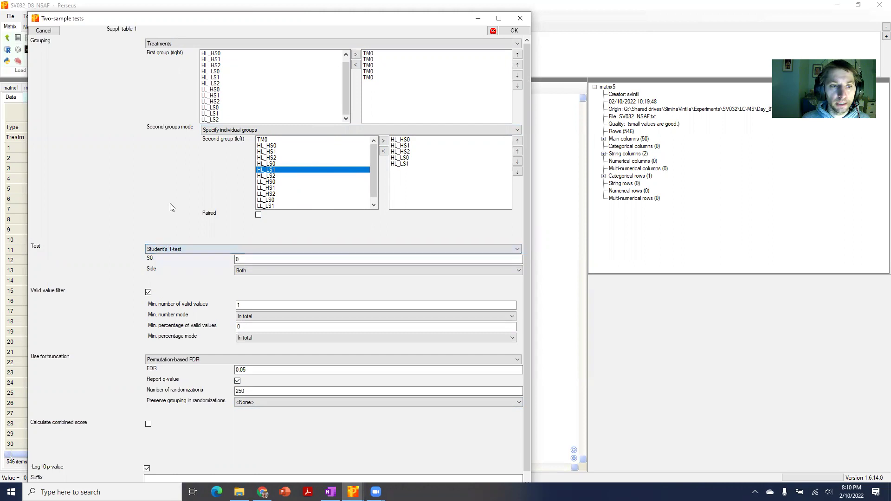
{"action": "left_click", "coordinate": [248, 260]}
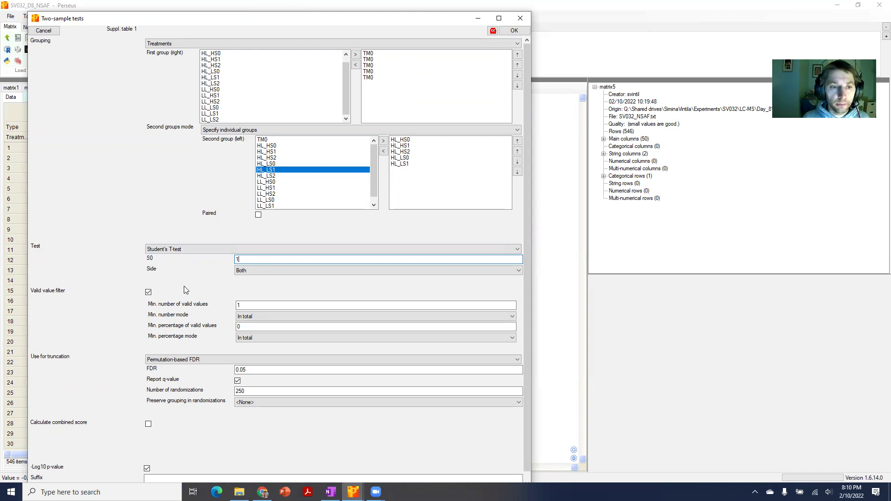
{"action": "left_click", "coordinate": [238, 270]}
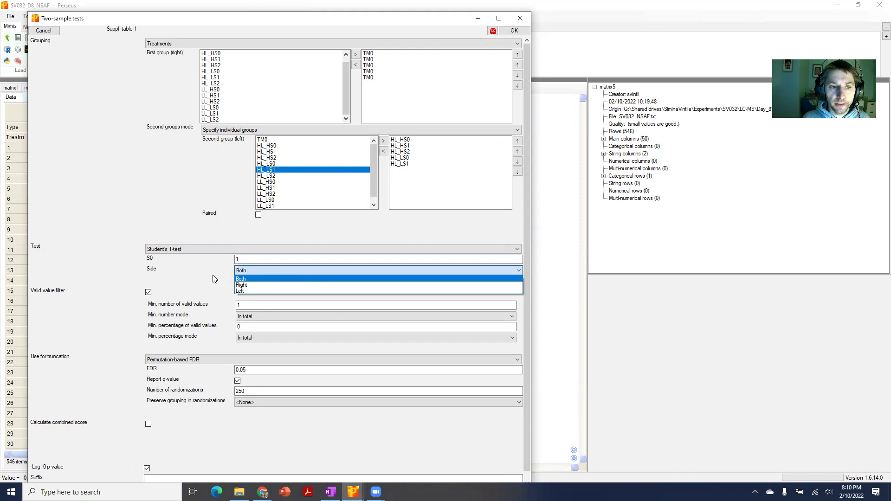
{"action": "left_click", "coordinate": [215, 278]}
{"action": "scroll", "coordinate": [74, 280], "scroll_direction": "down", "scroll_amount": 1}
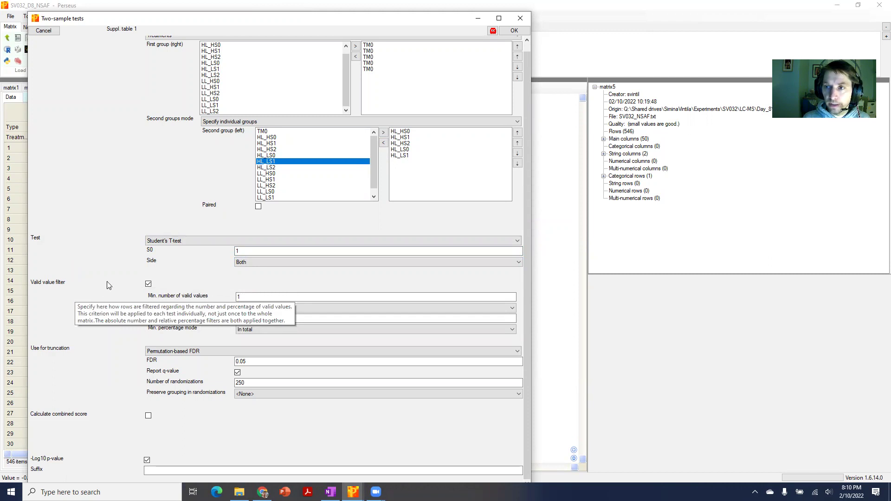
Turn off the valid value filter and review the Use for truncation choices.
{"action": "left_click", "coordinate": [149, 285]}
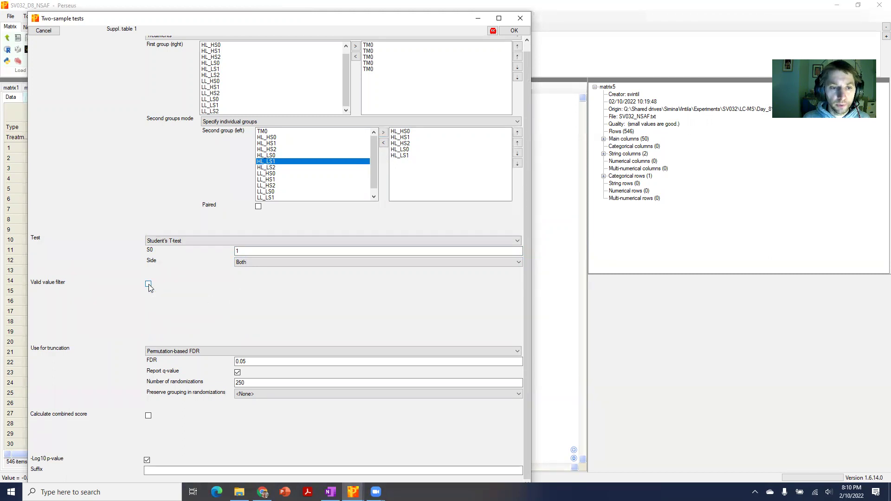
{"action": "left_click", "coordinate": [247, 352]}
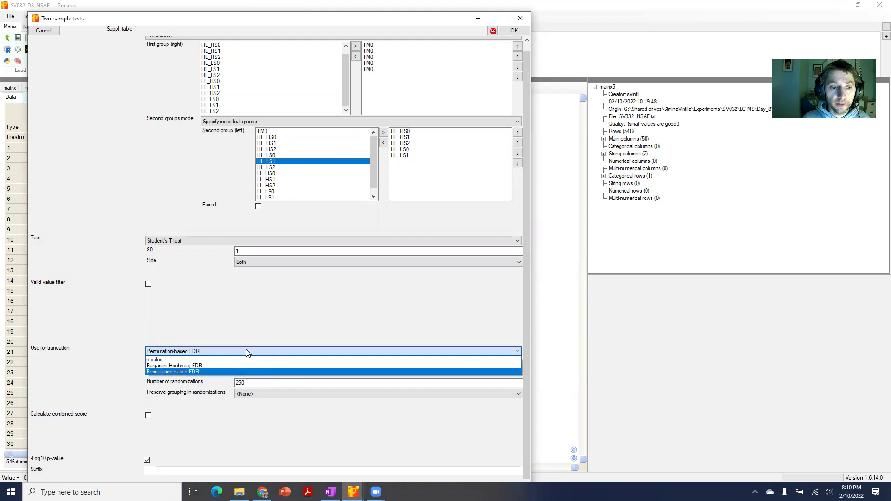
Keep Permutation-based FDR truncation and switch off -Log10 p-value reporting.
{"action": "left_click", "coordinate": [180, 373]}
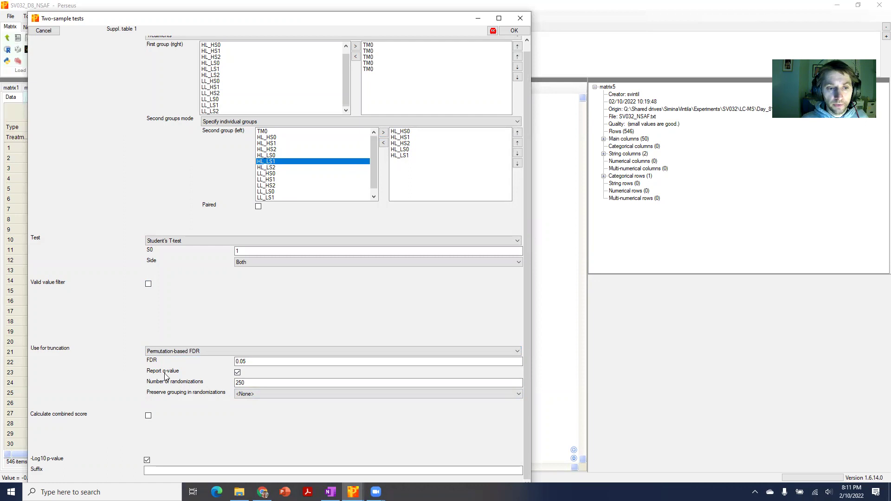
{"action": "mouse_move", "coordinate": [170, 378]}
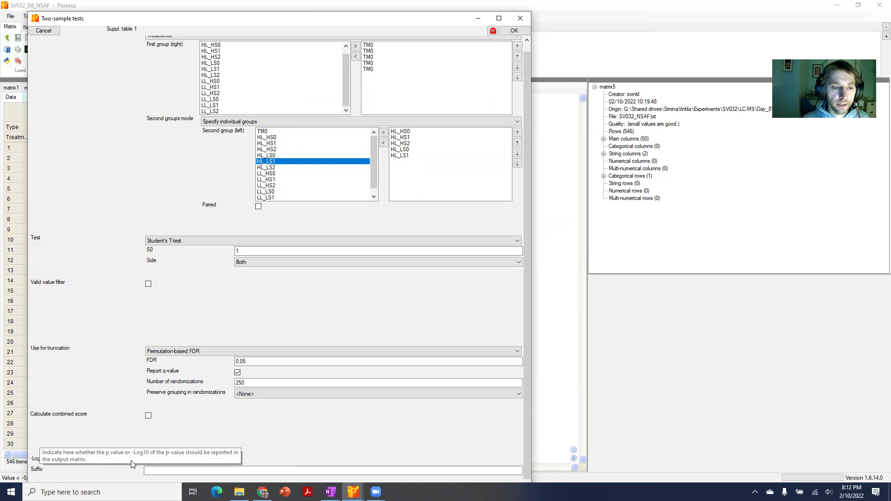
{"action": "left_click", "coordinate": [147, 460]}
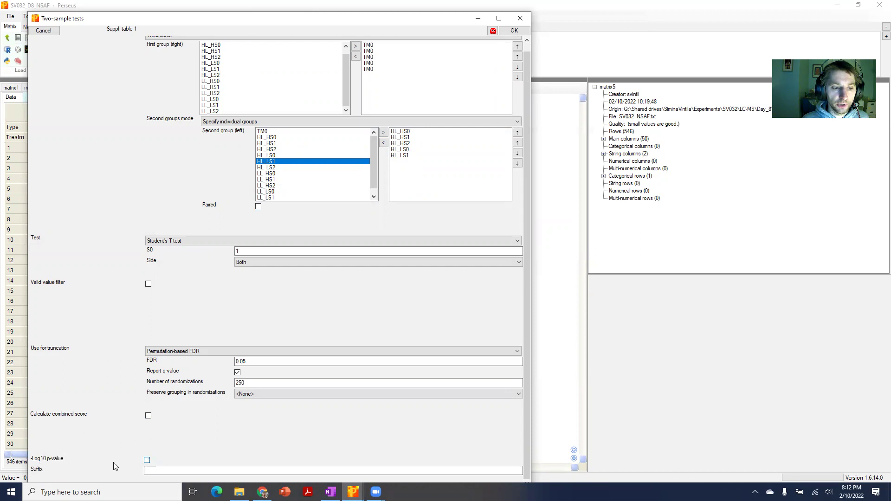
Run the configured two-sample tests, producing matrix10 and matrix11.
{"action": "left_click", "coordinate": [512, 31]}
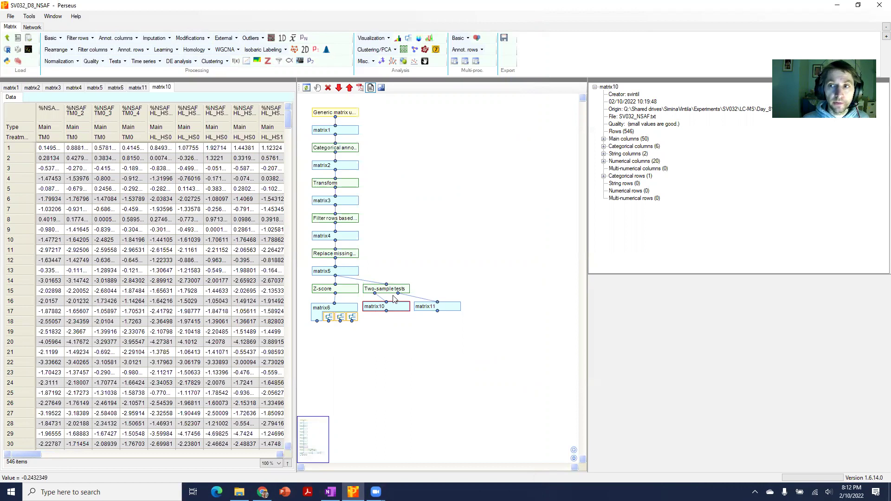
Show matrix11 and resize its T: Test, Accession and Description columns for readability.
{"action": "left_click", "coordinate": [442, 307]}
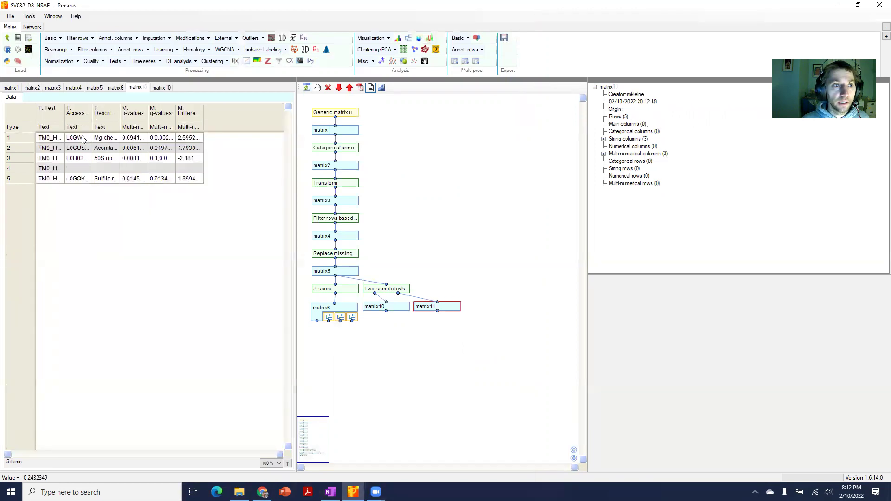
{"action": "left_click", "coordinate": [57, 140]}
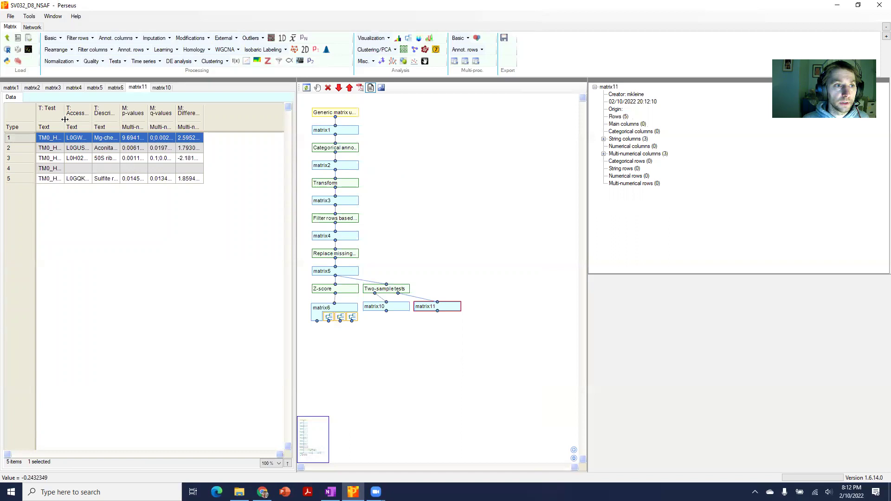
{"action": "left_click_drag", "start_coordinate": [64, 120], "coordinate": [121, 123]}
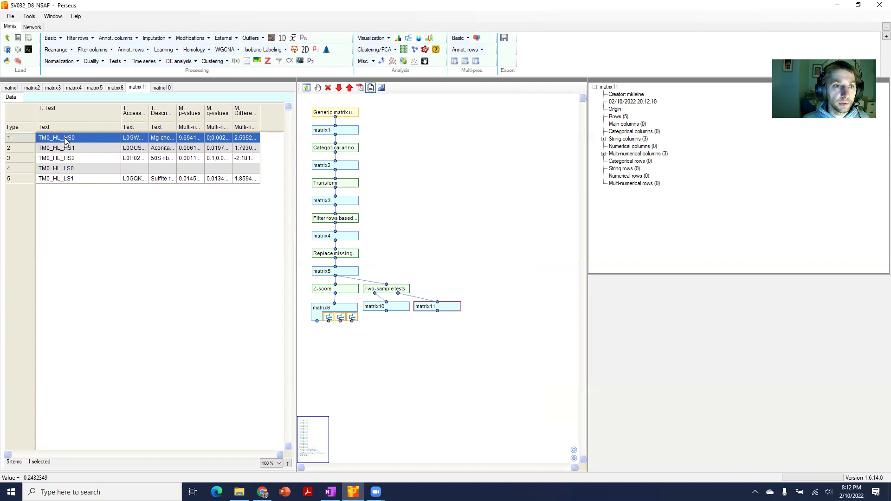
{"action": "left_click_drag", "start_coordinate": [116, 112], "coordinate": [217, 119]}
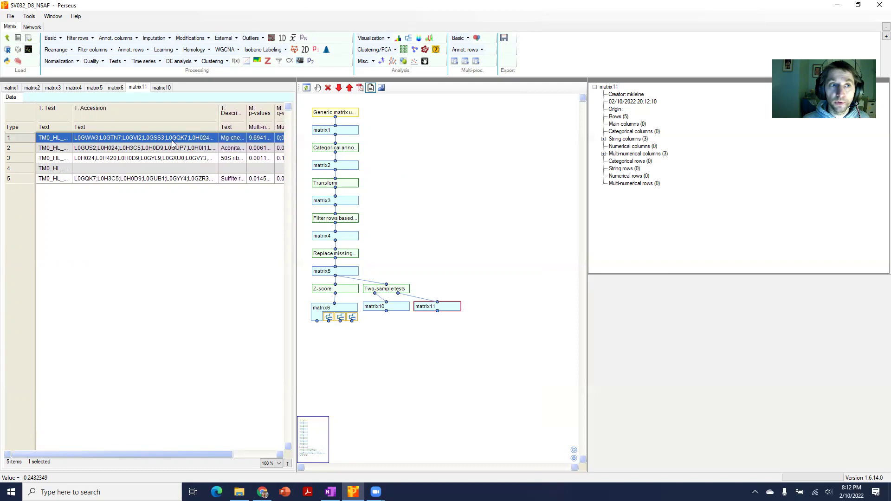
{"action": "mouse_move", "coordinate": [217, 119]}
{"action": "left_mouse_down"}
{"action": "mouse_move", "coordinate": [147, 125]}
{"action": "mouse_move", "coordinate": [247, 122]}
{"action": "mouse_move", "coordinate": [177, 126]}
{"action": "mouse_move", "coordinate": [232, 116]}
{"action": "mouse_move", "coordinate": [201, 118]}
{"action": "left_mouse_up"}
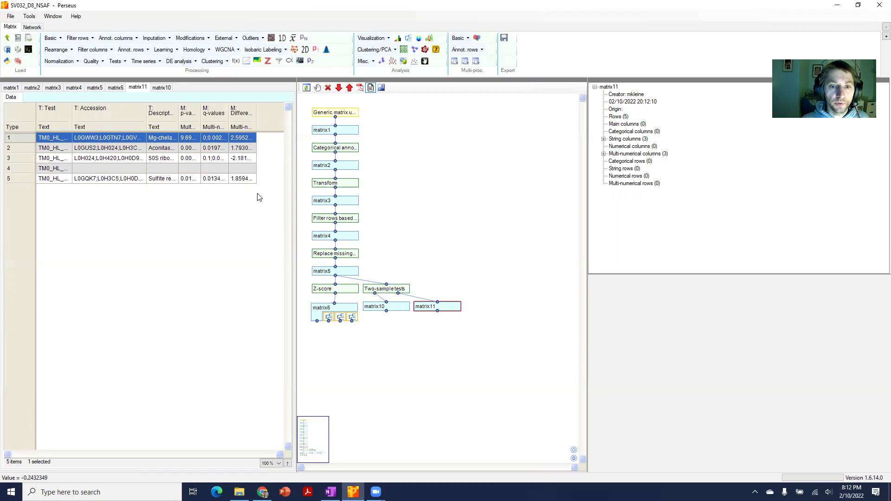
Show matrix10 in a wider table panel, scrolled to the Student's T-test significance columns.
{"action": "left_click", "coordinate": [390, 305]}
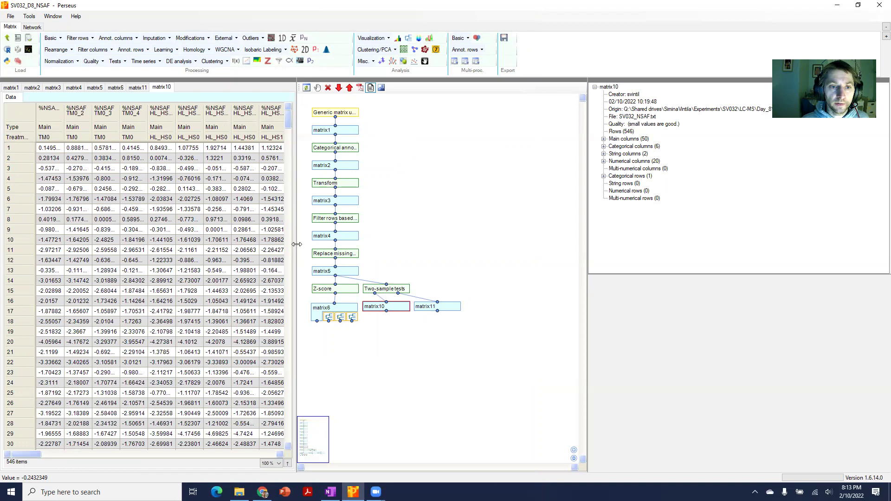
{"action": "left_click_drag", "start_coordinate": [296, 238], "coordinate": [424, 237]}
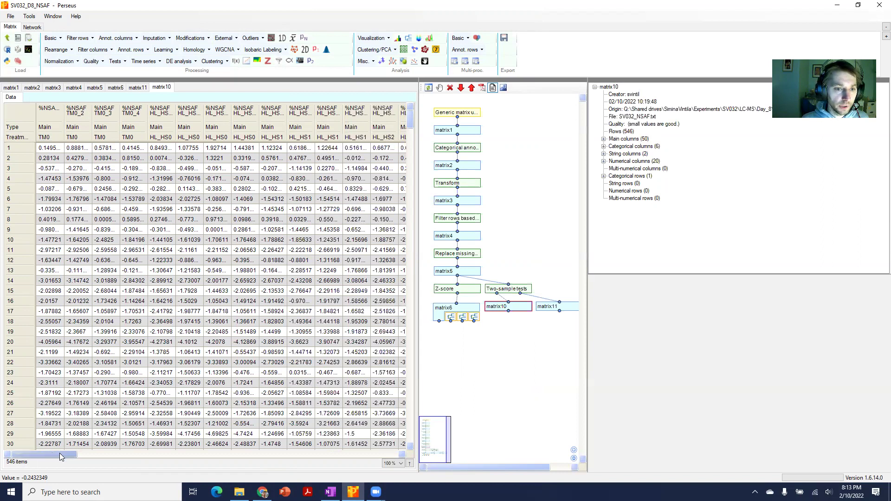
{"action": "left_click_drag", "start_coordinate": [59, 453], "coordinate": [364, 479]}
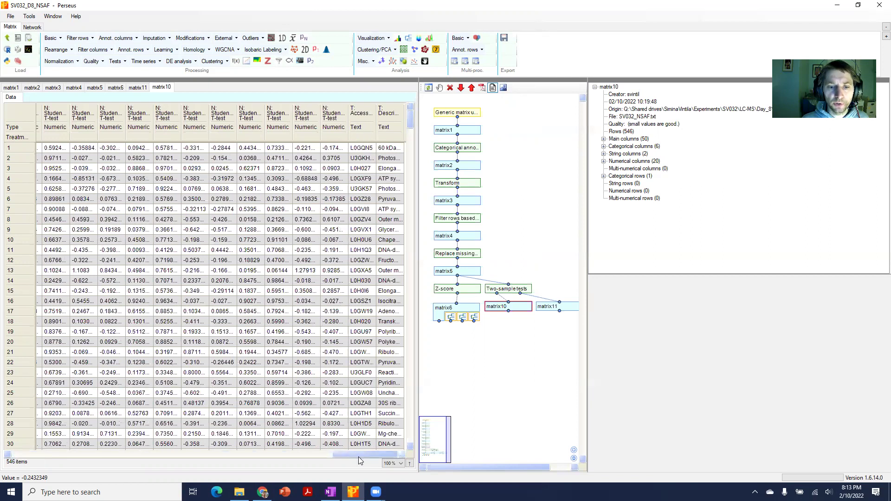
{"action": "left_click_drag", "start_coordinate": [360, 455], "coordinate": [282, 453]}
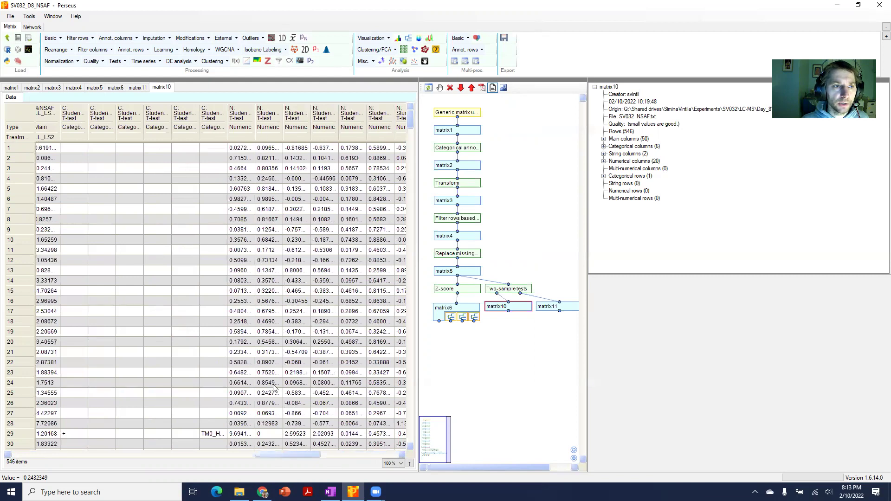
{"action": "left_click_drag", "start_coordinate": [300, 454], "coordinate": [280, 454]}
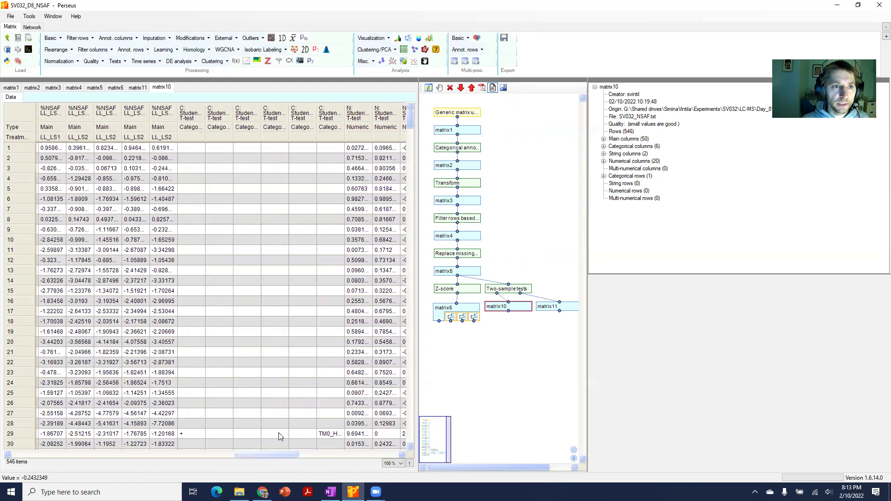
Sort by the TM0_HL_HS0 significance column with + rows first, widening it.
{"action": "left_click", "coordinate": [198, 111]}
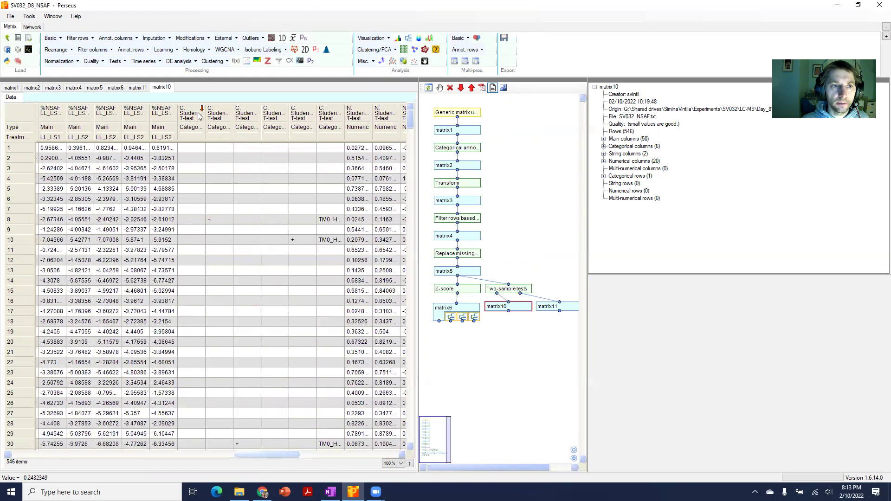
{"action": "left_click", "coordinate": [196, 114]}
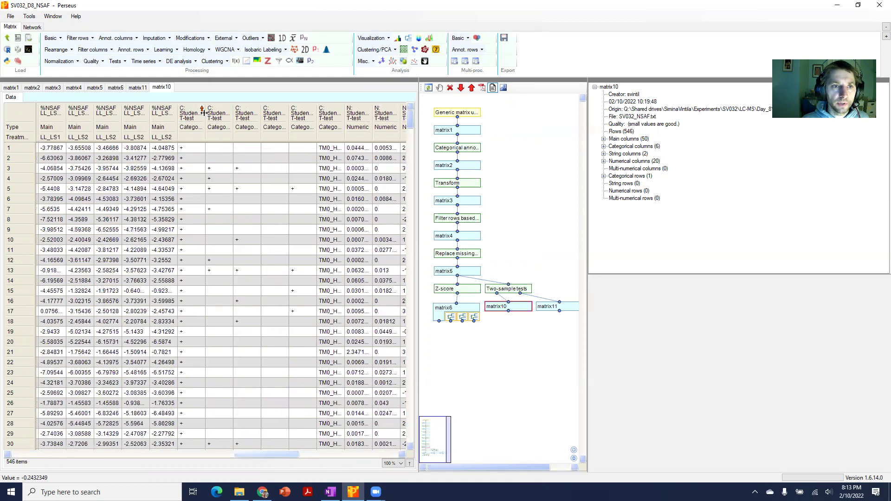
{"action": "left_click_drag", "start_coordinate": [205, 115], "coordinate": [283, 119]}
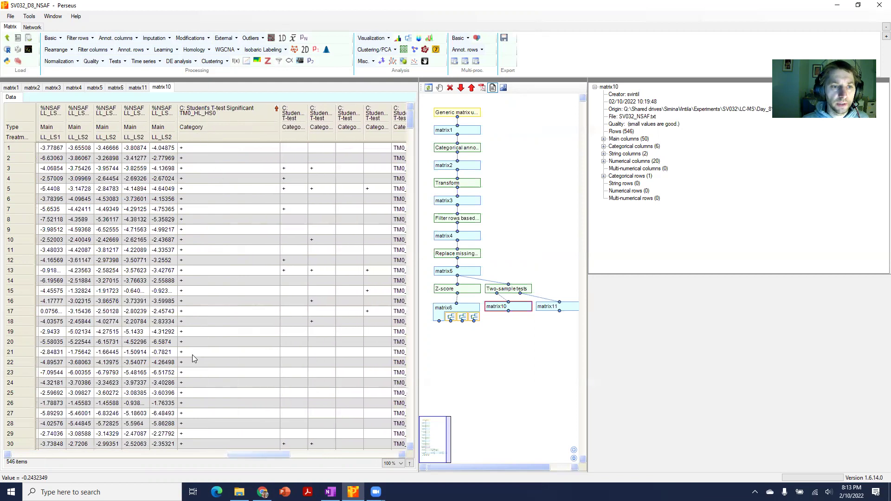
{"action": "left_click_drag", "start_coordinate": [280, 114], "coordinate": [253, 119]}
Sort by TM0_HL_HS1 significance, then widen the combined Student's T-test significant column.
{"action": "left_click", "coordinate": [252, 118]}
{"action": "left_click", "coordinate": [252, 119]}
{"action": "left_click_drag", "start_coordinate": [264, 454], "coordinate": [294, 452]}
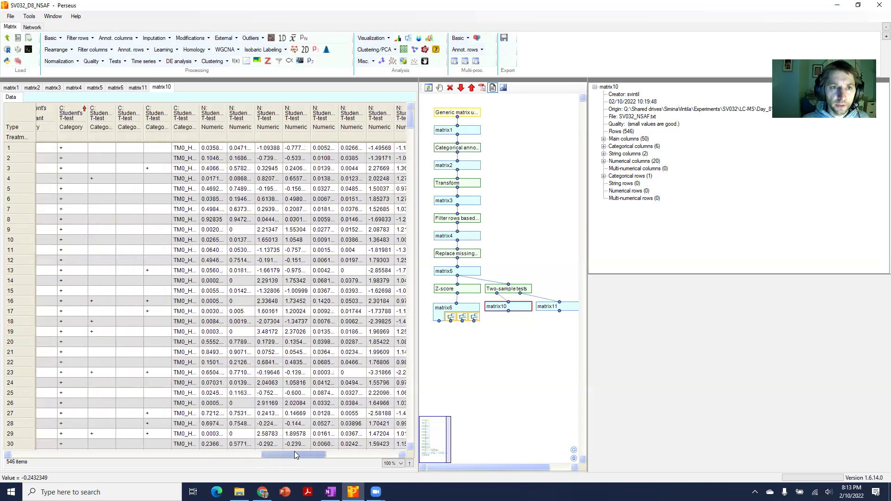
{"action": "left_click_drag", "start_coordinate": [195, 113], "coordinate": [282, 116]}
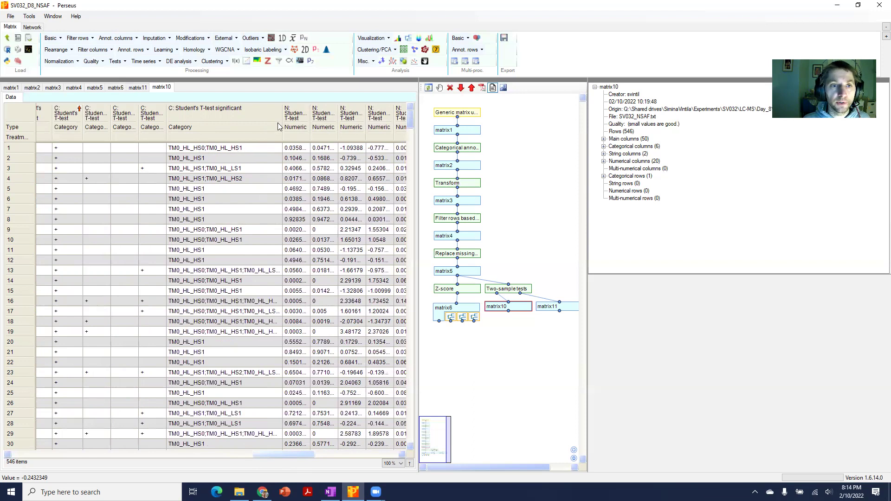
Narrow matrix10's T-test significant and p-value columns, then scroll right to the other T-test results.
{"action": "mouse_move", "coordinate": [282, 116]}
{"action": "left_mouse_down"}
{"action": "mouse_move", "coordinate": [216, 119]}
{"action": "mouse_move", "coordinate": [295, 118]}
{"action": "left_mouse_up"}
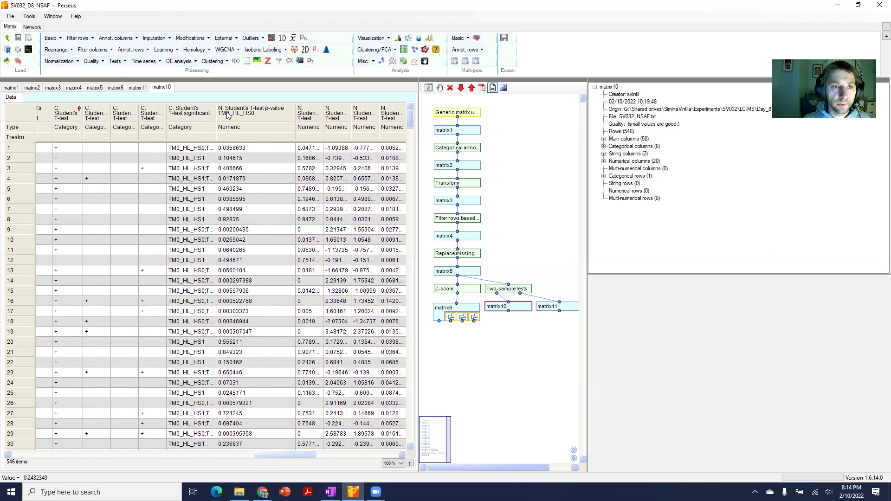
{"action": "left_click_drag", "start_coordinate": [295, 119], "coordinate": [253, 121]}
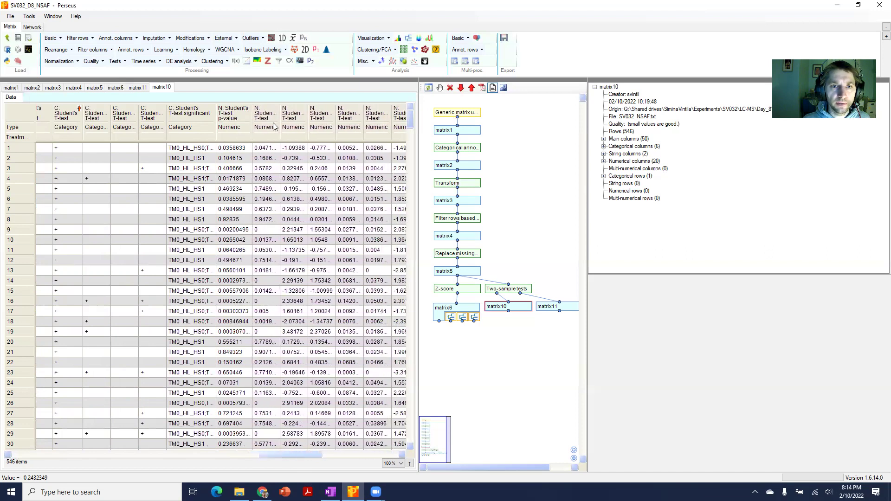
{"action": "left_click_drag", "start_coordinate": [287, 453], "coordinate": [358, 457]}
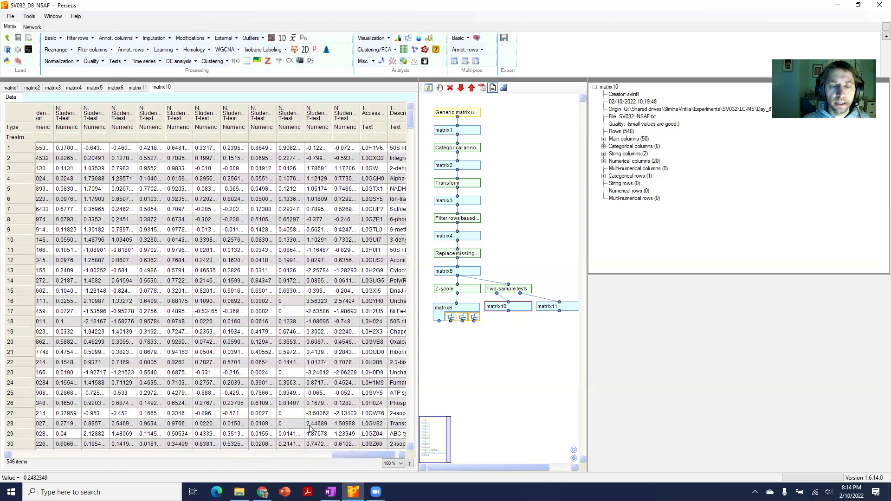